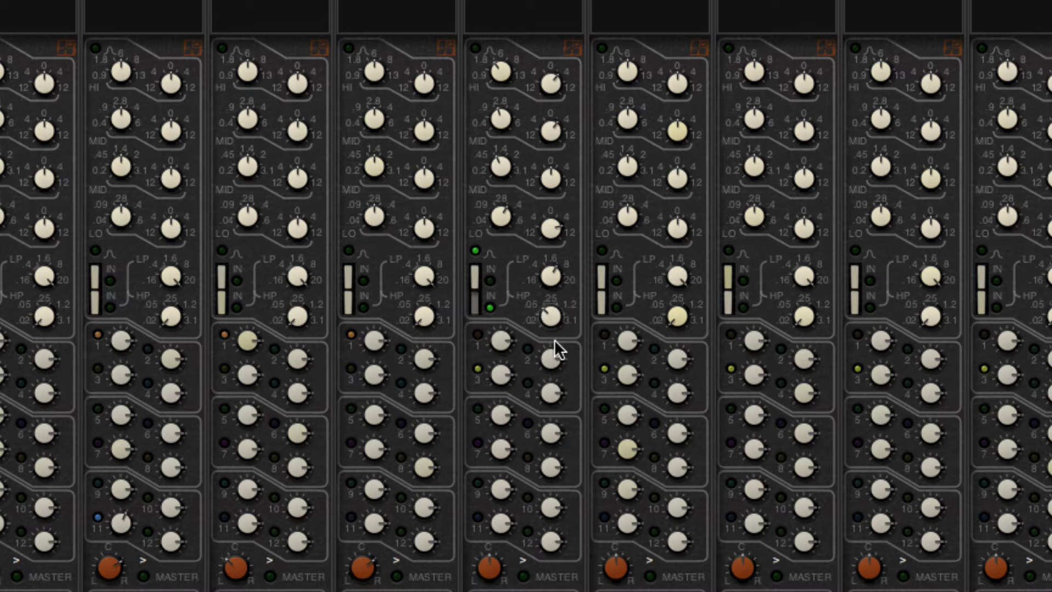
Sweep the Bass Cab channel's high-pass filter frequency down to 8% and bring it back up to just below mid-range
{"action": "scroll", "coordinate": [552, 313], "scroll_direction": "down", "scroll_amount": 2}
{"action": "scroll", "coordinate": [550, 276], "scroll_direction": "down", "scroll_amount": 8}
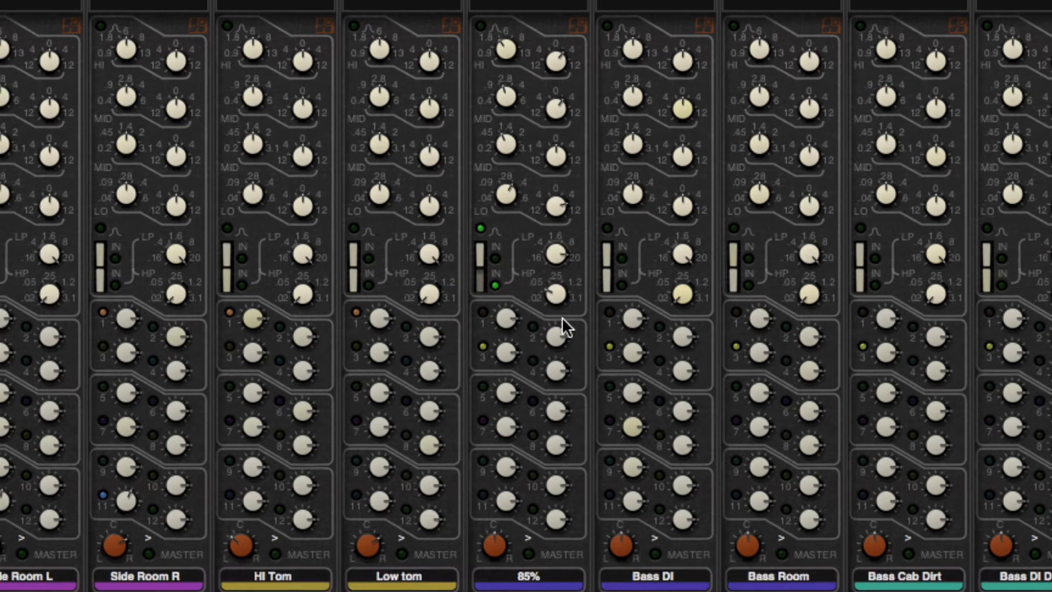
{"action": "left_click_drag", "start_coordinate": [561, 317], "coordinate": [555, 377]}
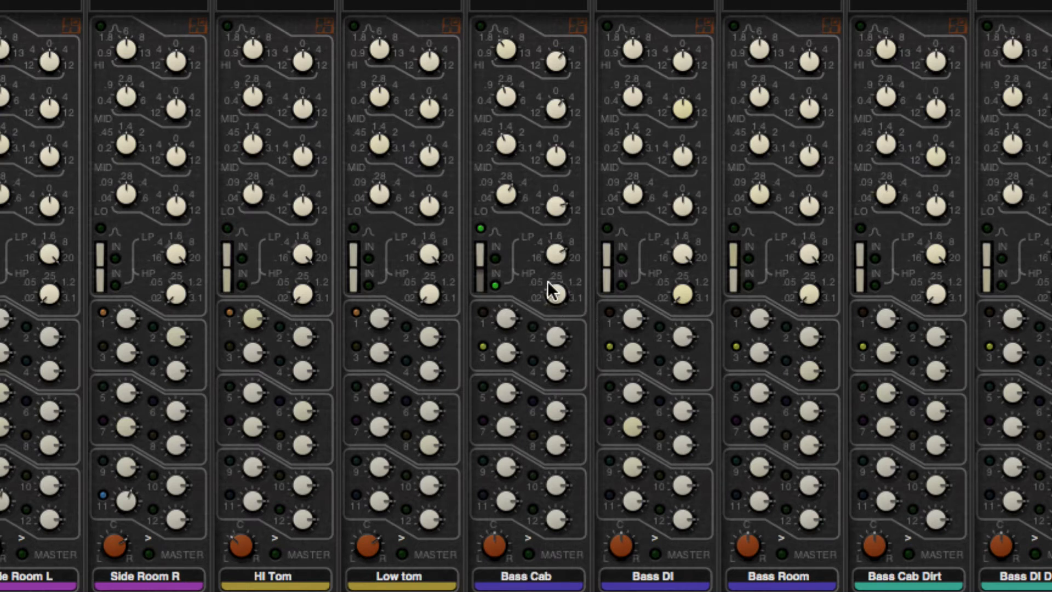
{"action": "mouse_move", "coordinate": [549, 369]}
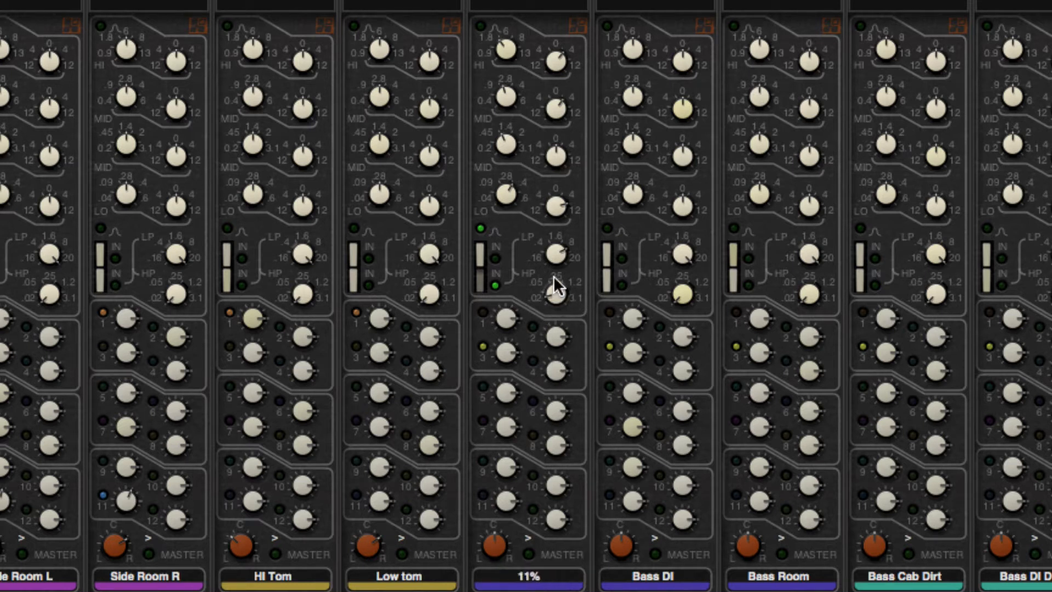
{"action": "mouse_move", "coordinate": [556, 321]}
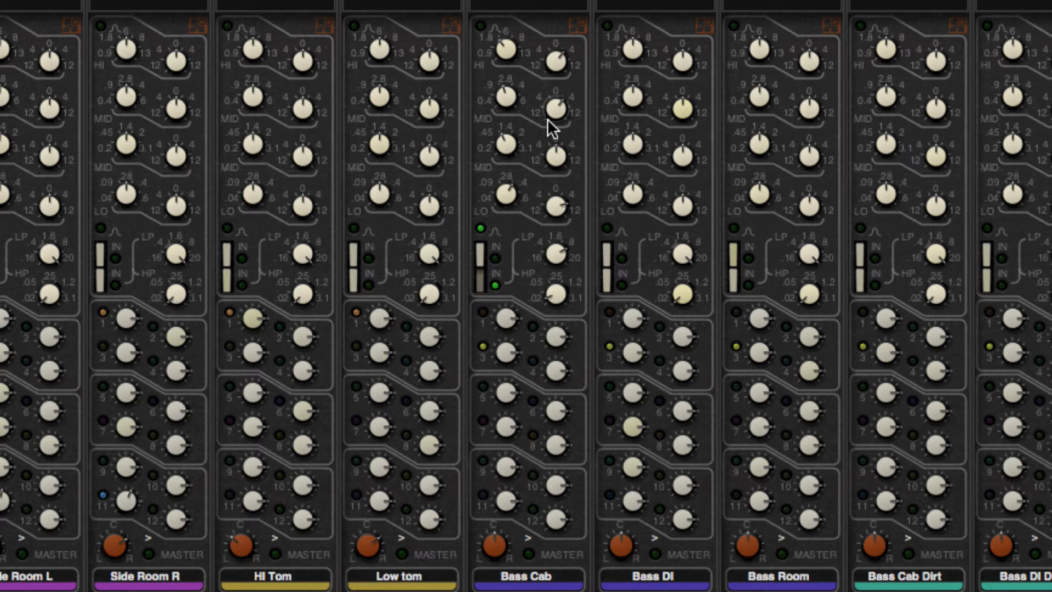
{"action": "left_click_drag", "start_coordinate": [556, 296], "coordinate": [556, 329]}
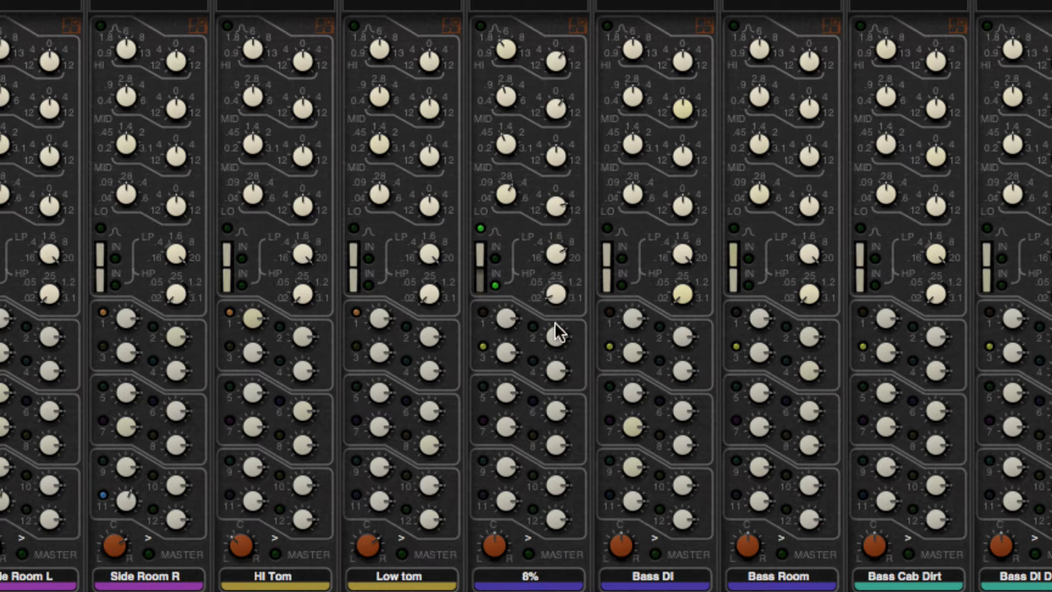
{"action": "mouse_move", "coordinate": [555, 288]}
{"action": "left_mouse_down"}
{"action": "mouse_move", "coordinate": [581, 91]}
{"action": "mouse_move", "coordinate": [573, 290]}
{"action": "left_mouse_up"}
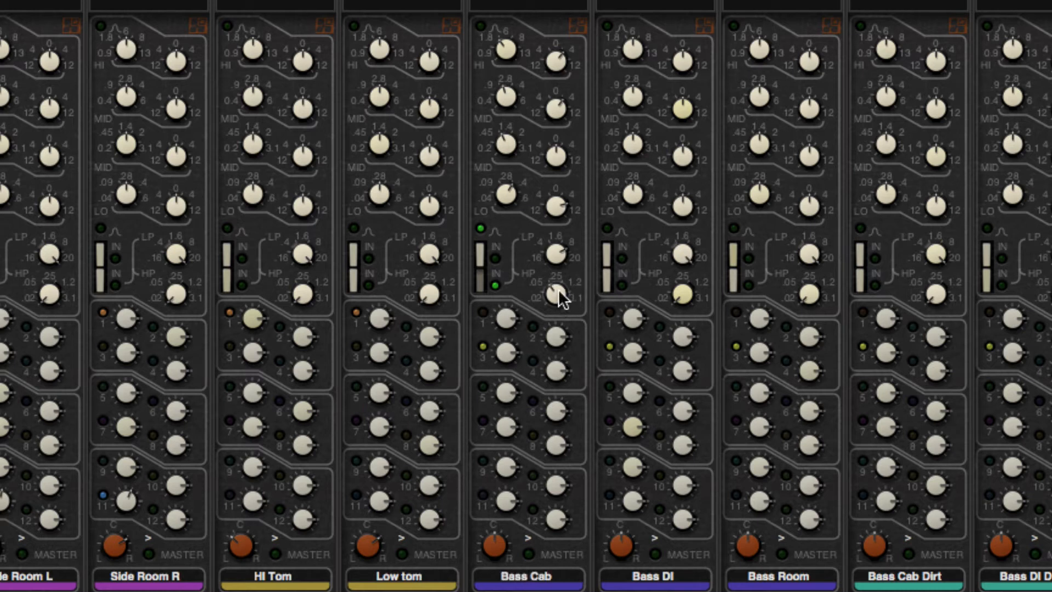
Switch the Bass Cab channel's high-pass filter out and its low-pass filter in
{"action": "left_click", "coordinate": [478, 283]}
{"action": "left_click", "coordinate": [480, 282]}
{"action": "left_click", "coordinate": [480, 282]}
{"action": "left_click", "coordinate": [478, 253]}
Reduce the Bass Cab low band's gain to 1.5 and sweep its frequency from 71% into the lower part of its range
{"action": "left_click_drag", "start_coordinate": [552, 212], "coordinate": [541, 260]}
{"action": "mouse_move", "coordinate": [507, 188]}
{"action": "left_mouse_down"}
{"action": "mouse_move", "coordinate": [506, 235]}
{"action": "mouse_move", "coordinate": [510, 194]}
{"action": "mouse_move", "coordinate": [509, 227]}
{"action": "mouse_move", "coordinate": [509, 203]}
{"action": "left_mouse_up"}
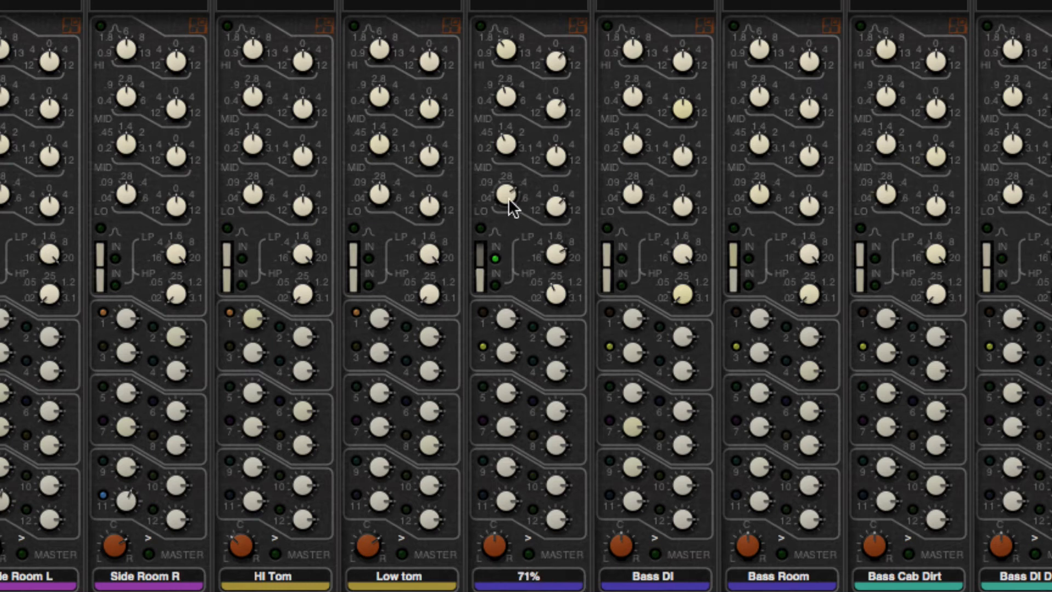
{"action": "left_click_drag", "start_coordinate": [515, 148], "coordinate": [526, 186]}
{"action": "left_click_drag", "start_coordinate": [525, 242], "coordinate": [524, 265]}
{"action": "left_click_drag", "start_coordinate": [510, 189], "coordinate": [508, 177]}
{"action": "left_click_drag", "start_coordinate": [556, 206], "coordinate": [587, 274]}
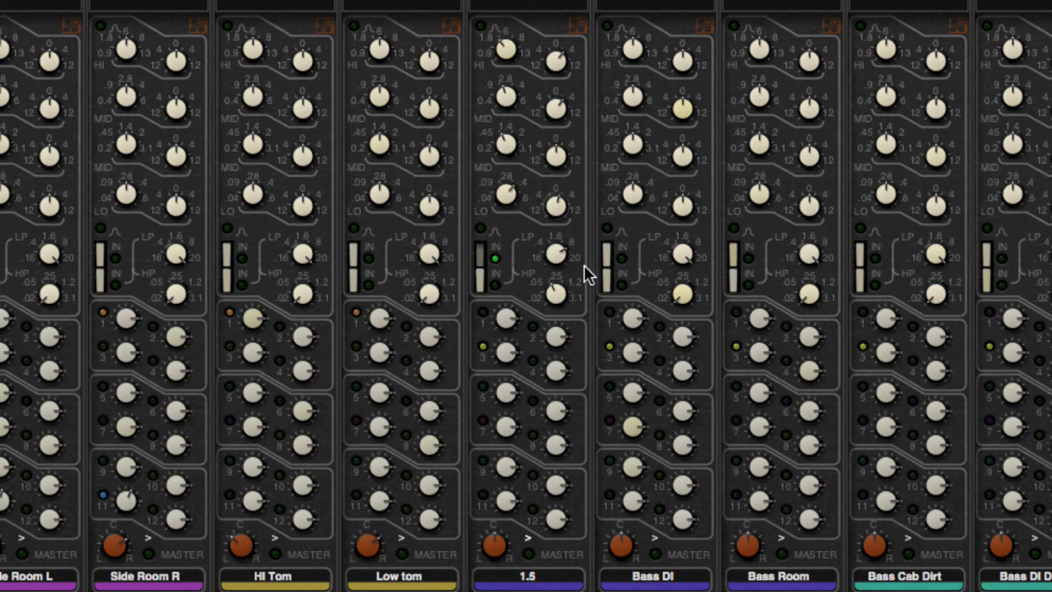
{"action": "left_click_drag", "start_coordinate": [505, 193], "coordinate": [520, 225]}
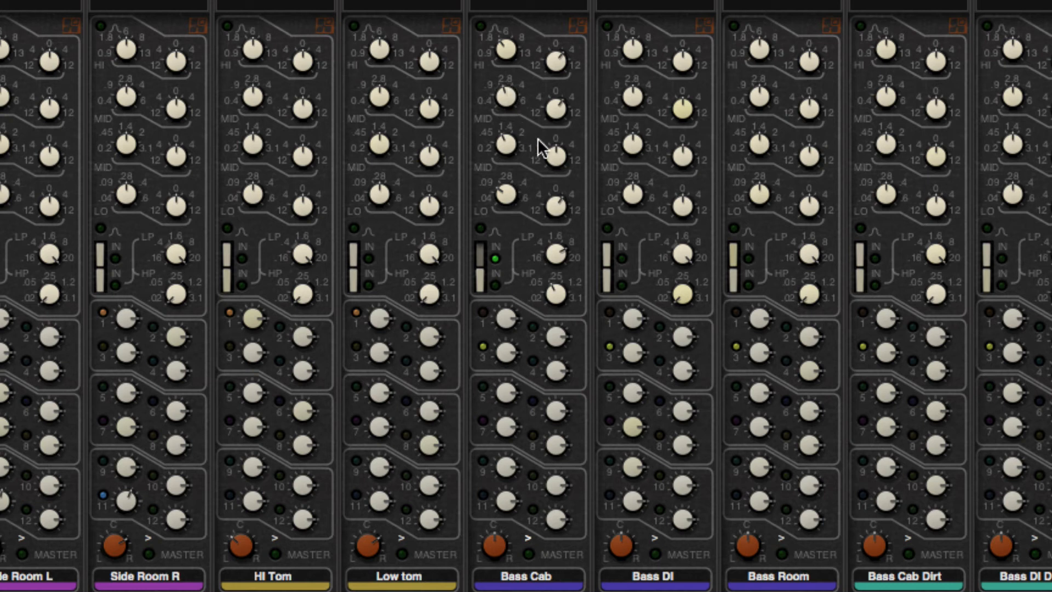
Sweep the Bass Cab low-mid band's frequency through 54% and settle it in the lower part of its range
{"action": "left_click_drag", "start_coordinate": [508, 143], "coordinate": [494, 175]}
{"action": "left_click_drag", "start_coordinate": [503, 151], "coordinate": [512, 75]}
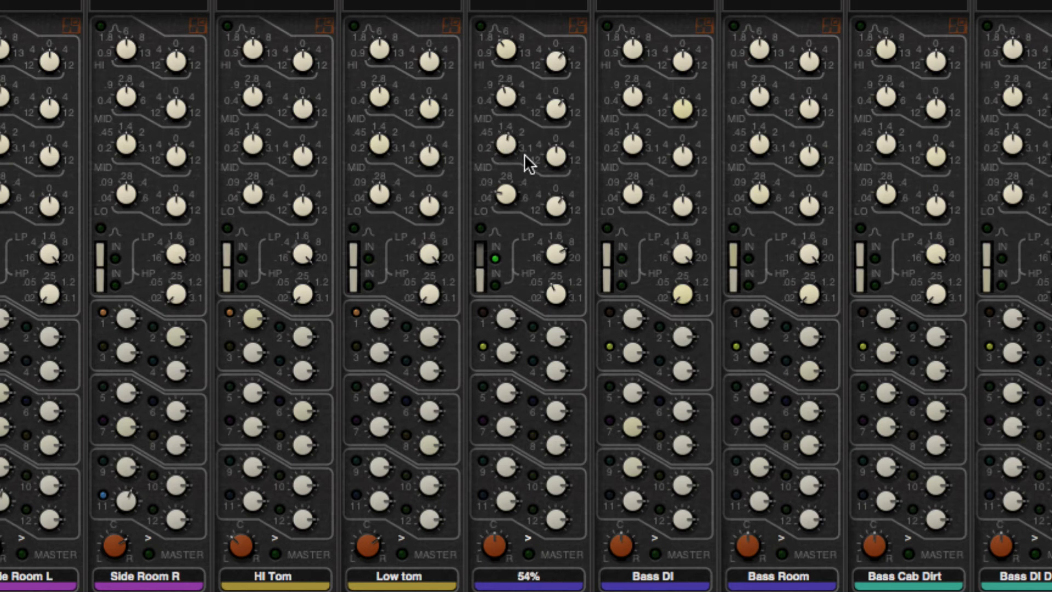
{"action": "left_click_drag", "start_coordinate": [492, 171], "coordinate": [571, 118]}
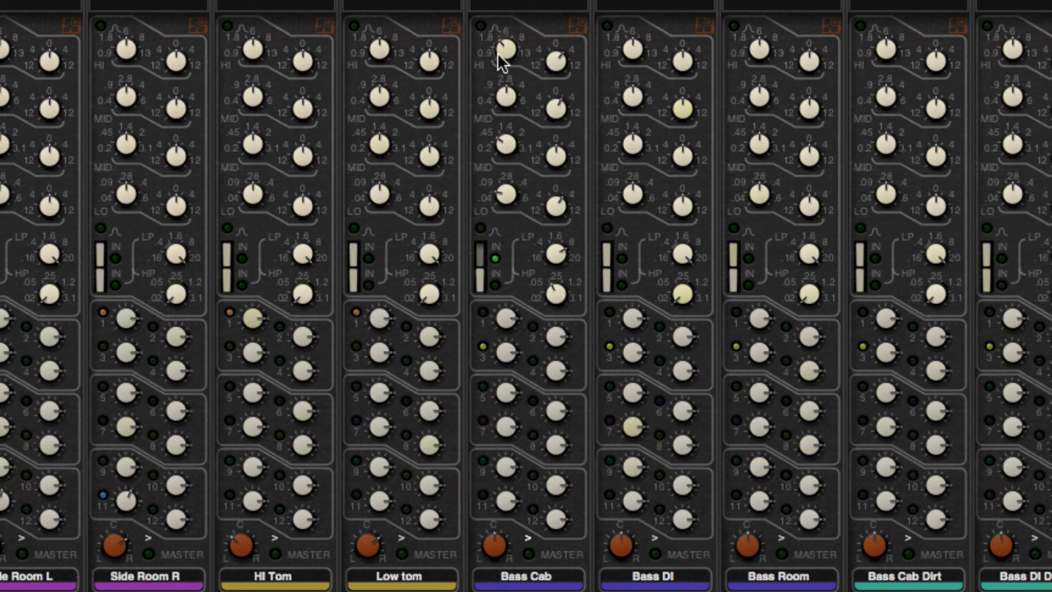
Sweep the Bass Cab high band's frequency in bell mode, return it to about mid-range and boost the band's gain
{"action": "left_click_drag", "start_coordinate": [500, 51], "coordinate": [507, 73]}
{"action": "left_click_drag", "start_coordinate": [503, 116], "coordinate": [484, 67]}
{"action": "left_click", "coordinate": [557, 114]}
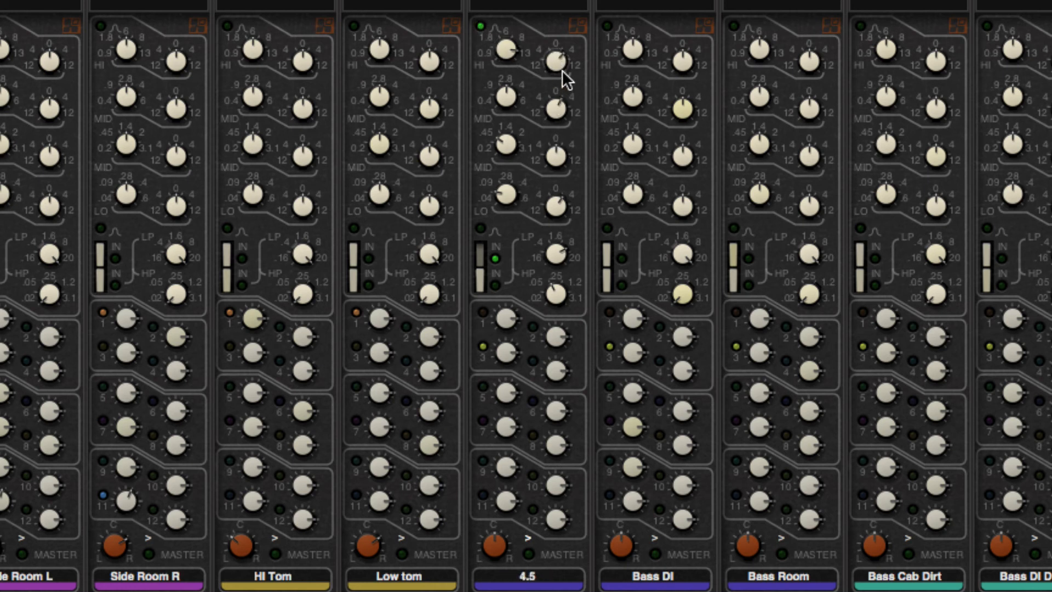
{"action": "left_click_drag", "start_coordinate": [505, 47], "coordinate": [538, 198]}
{"action": "left_click_drag", "start_coordinate": [556, 57], "coordinate": [535, 2]}
Try bell mode on the Bass Cab low band, return both outer bands to shelving and keep the low-pass filter in
{"action": "left_click", "coordinate": [480, 230]}
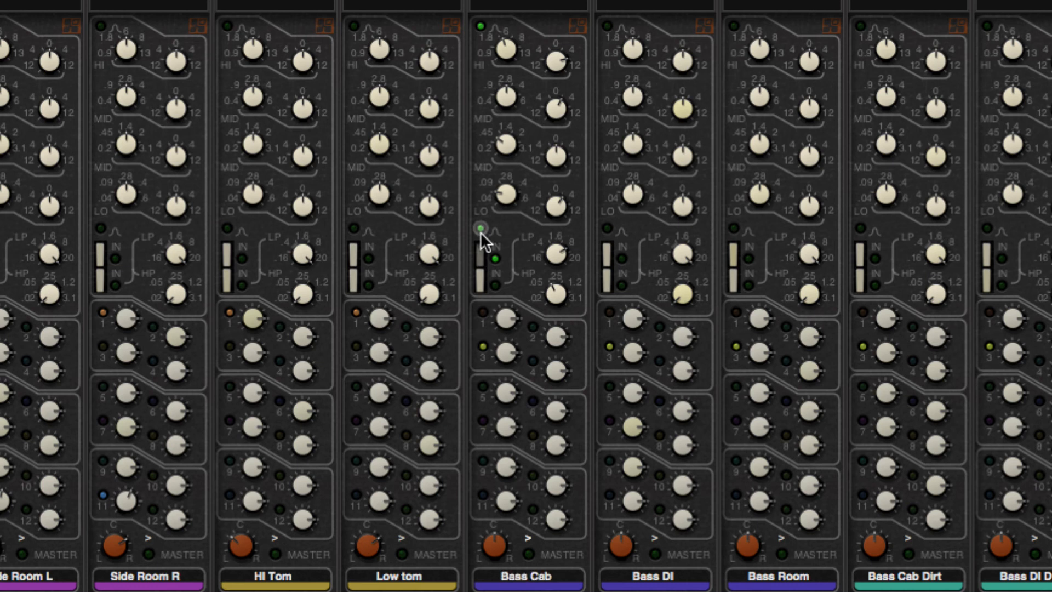
{"action": "left_click", "coordinate": [481, 27]}
{"action": "left_click", "coordinate": [494, 258]}
{"action": "left_click", "coordinate": [481, 254]}
Select the Bass Cab channel and set its low band's frequency to 28%
{"action": "mouse_move", "coordinate": [501, 198]}
{"action": "left_mouse_down"}
{"action": "mouse_move", "coordinate": [528, 110]}
{"action": "mouse_move", "coordinate": [497, 206]}
{"action": "left_mouse_up"}
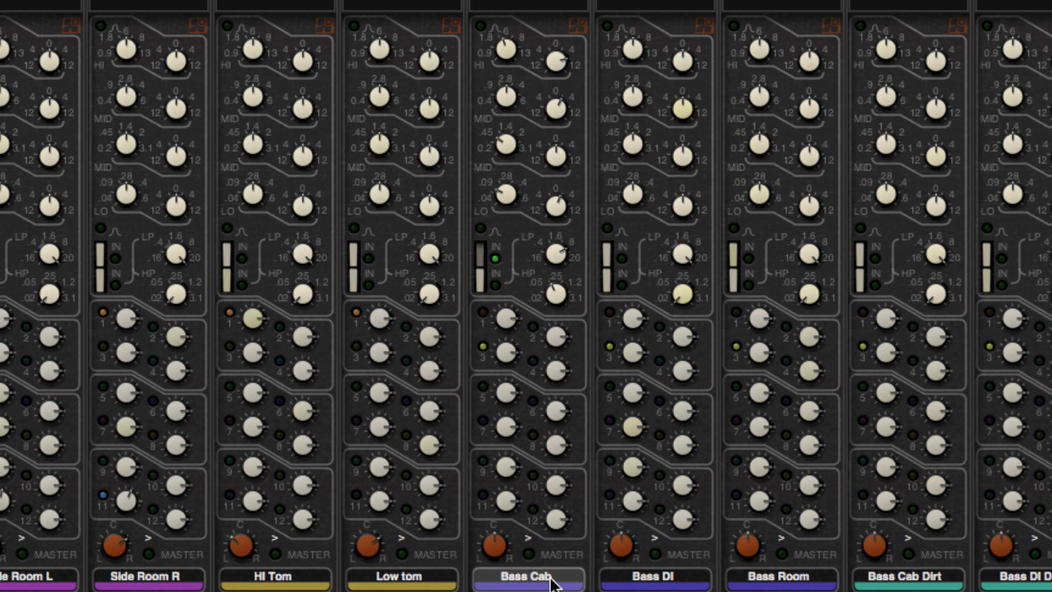
{"action": "mouse_move", "coordinate": [503, 200]}
{"action": "left_mouse_down"}
{"action": "mouse_move", "coordinate": [505, 253]}
{"action": "mouse_move", "coordinate": [510, 216]}
{"action": "left_mouse_up"}
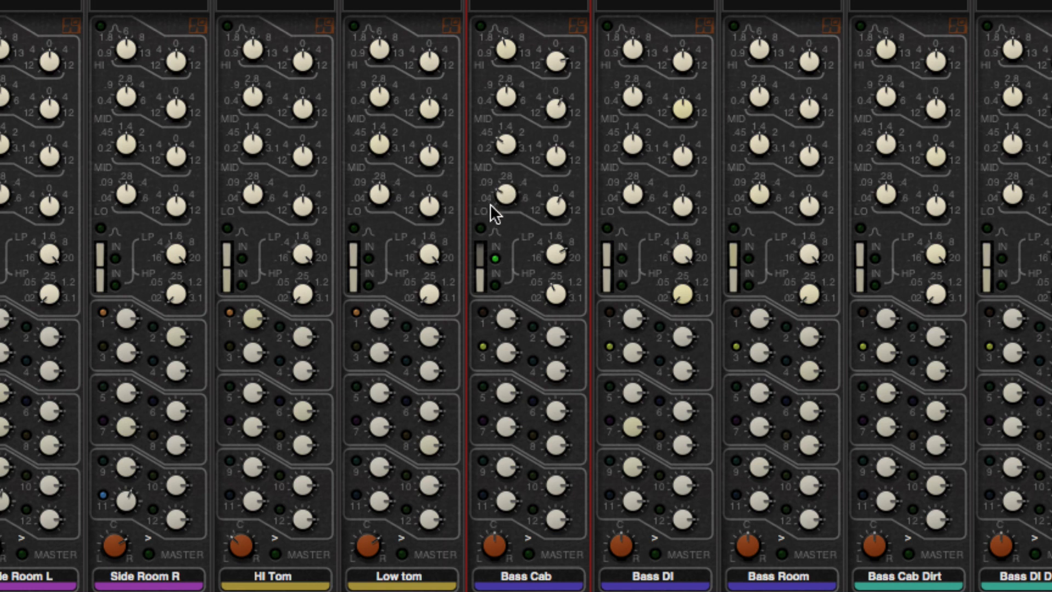
{"action": "mouse_move", "coordinate": [504, 209]}
{"action": "left_mouse_down"}
{"action": "mouse_move", "coordinate": [506, 273]}
{"action": "mouse_move", "coordinate": [504, 189]}
{"action": "left_mouse_up"}
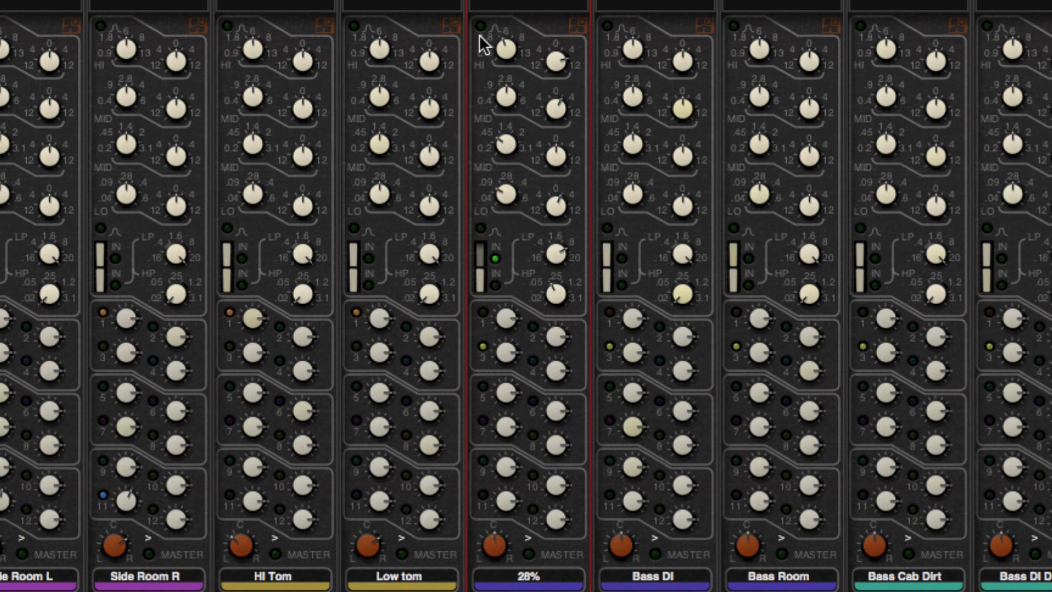